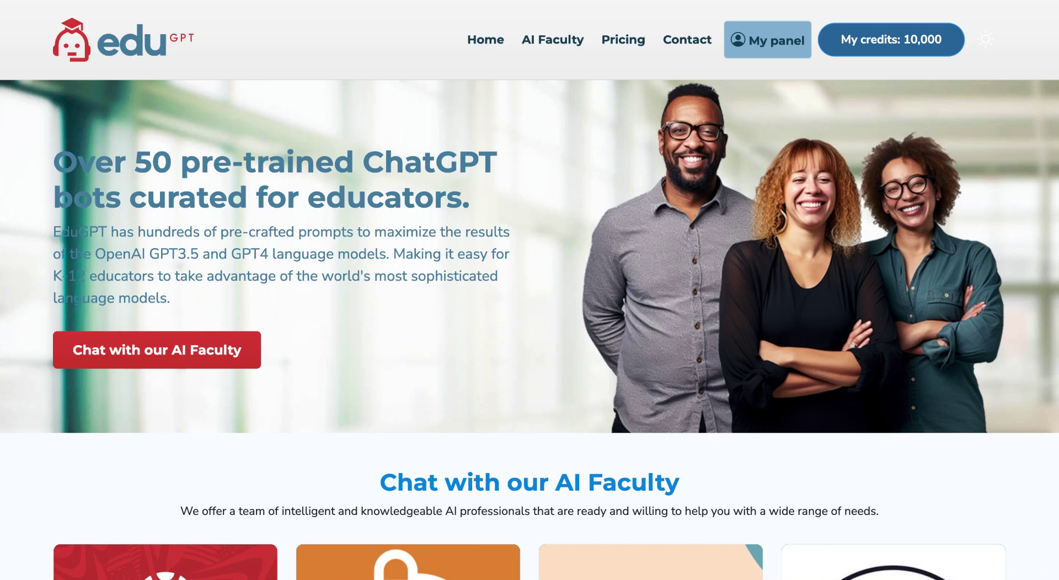
Step: Browse the bot cards and start a chat with the Canva Technical Support Specialist
scroll(629, 521, down, 5)
scroll(629, 521, down, 3)
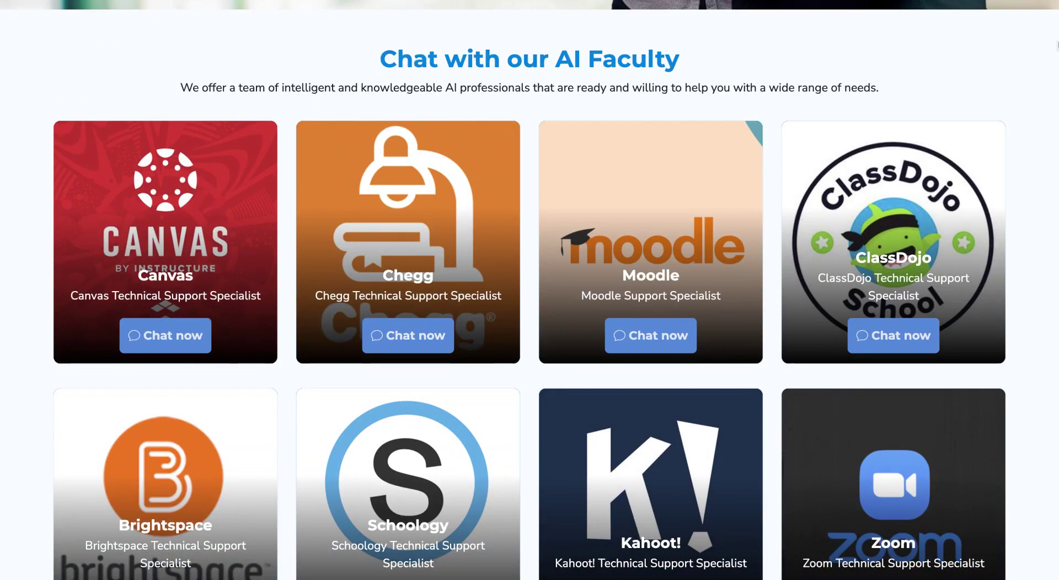
scroll(1058, 44, down, 1)
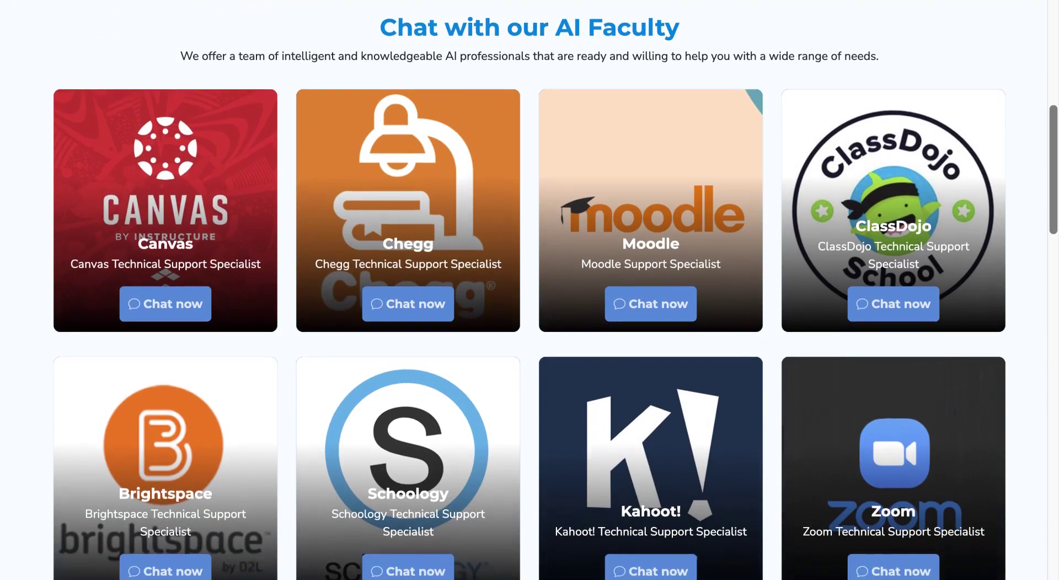
scroll(530, 290, down, 2)
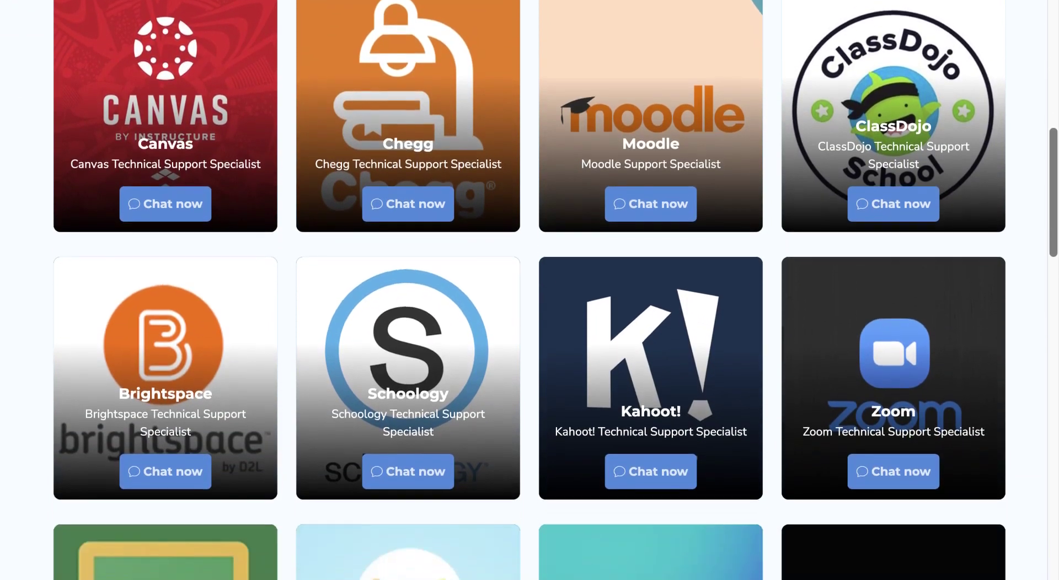
scroll(1051, 147, down, 5)
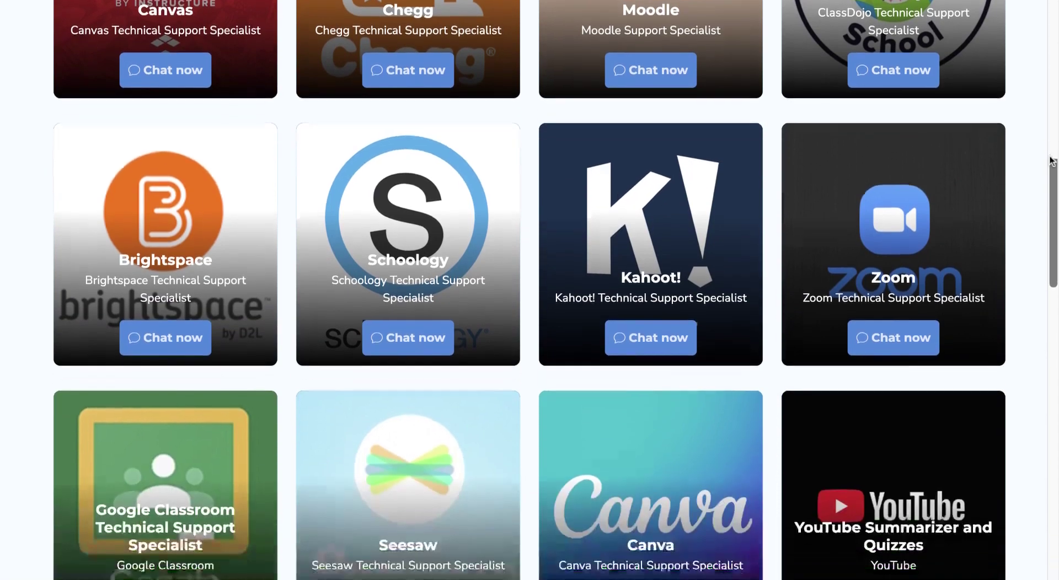
scroll(1050, 161, down, 3)
scroll(1051, 161, down, 3)
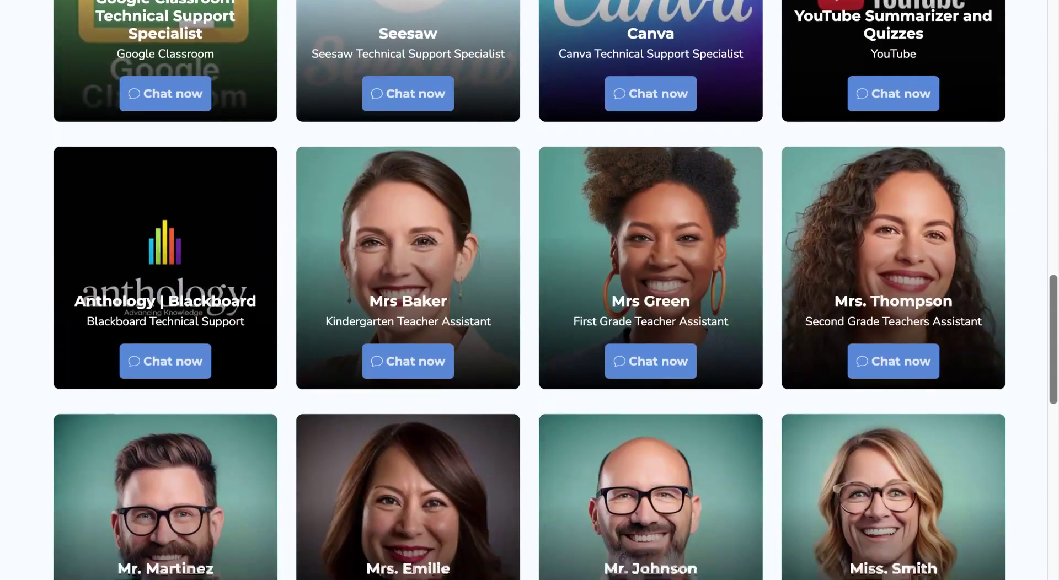
scroll(1051, 160, down, 1)
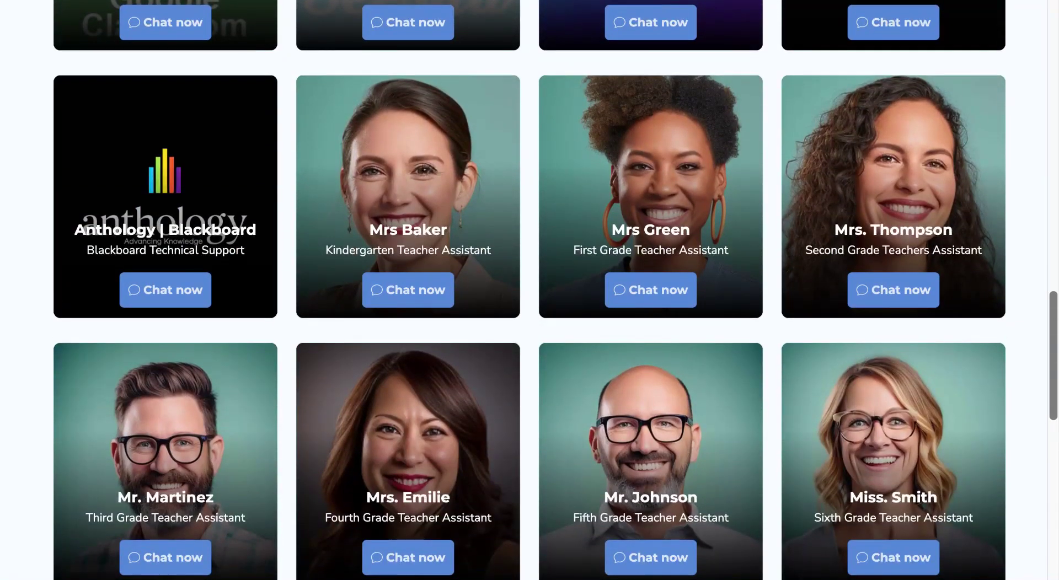
scroll(1039, 165, down, 2)
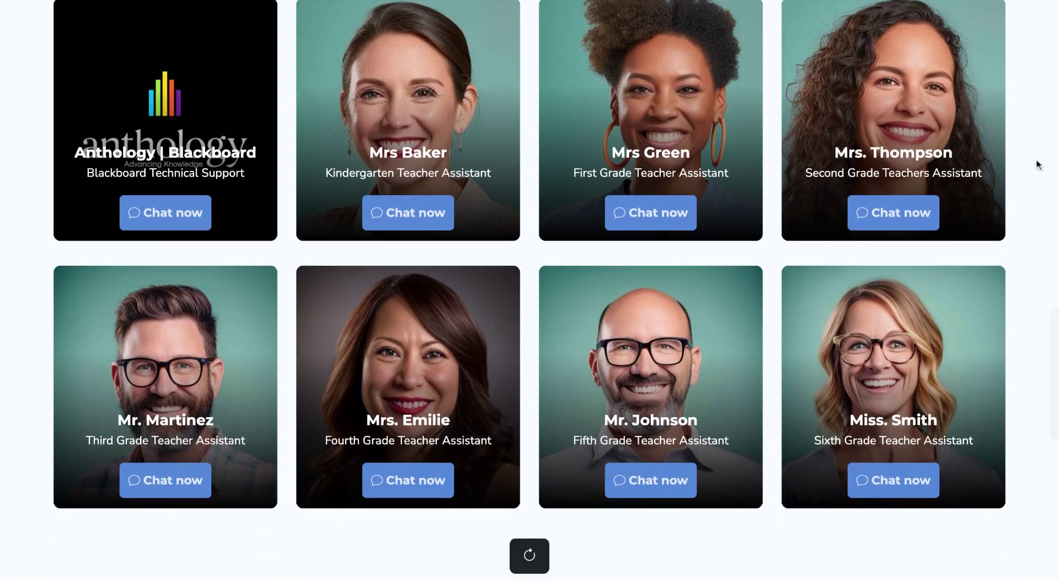
scroll(1039, 164, down, 1)
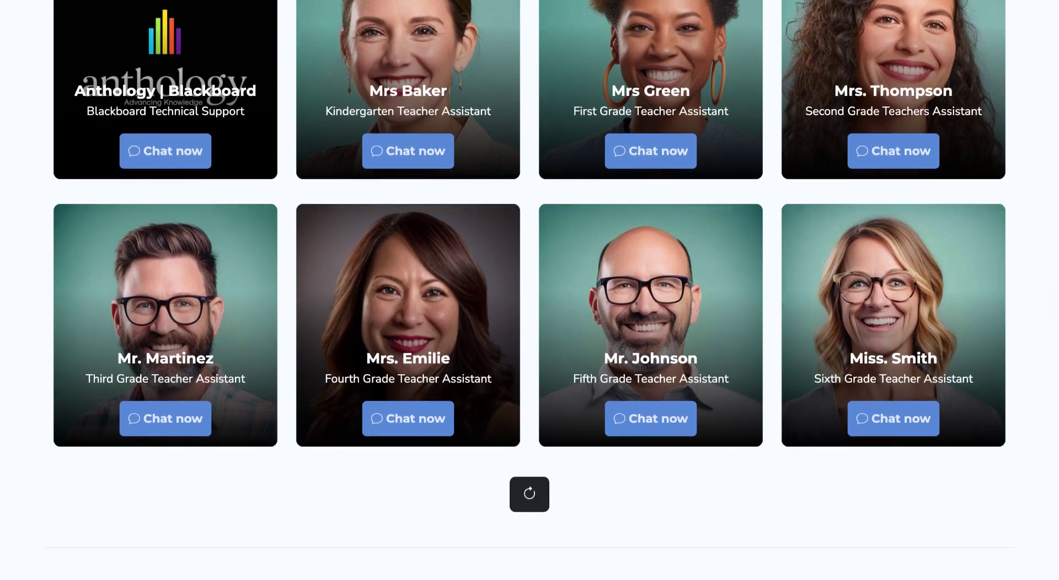
scroll(1040, 178, down, 3)
scroll(1040, 178, down, 2)
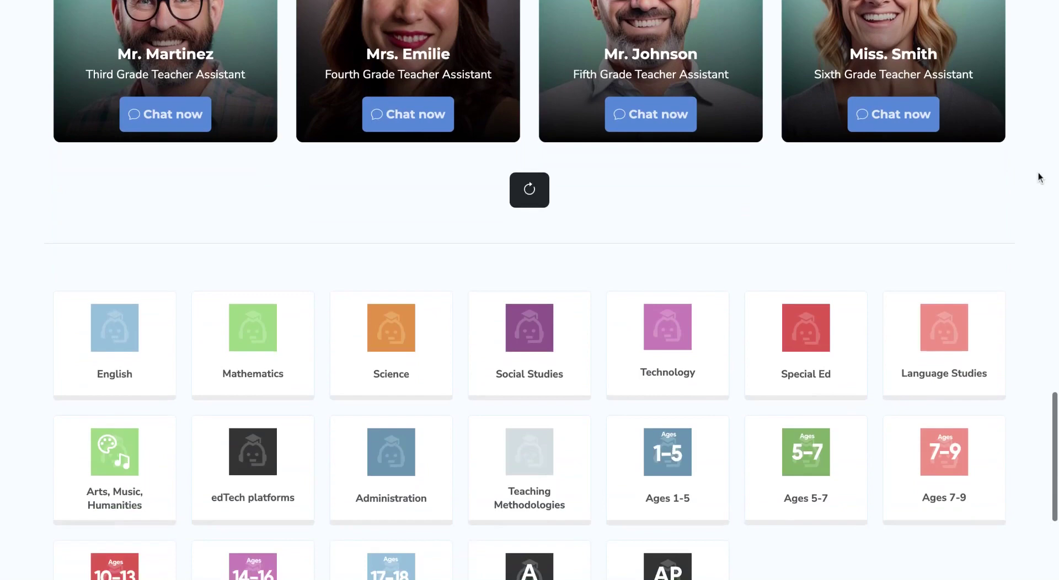
scroll(1040, 178, down, 2)
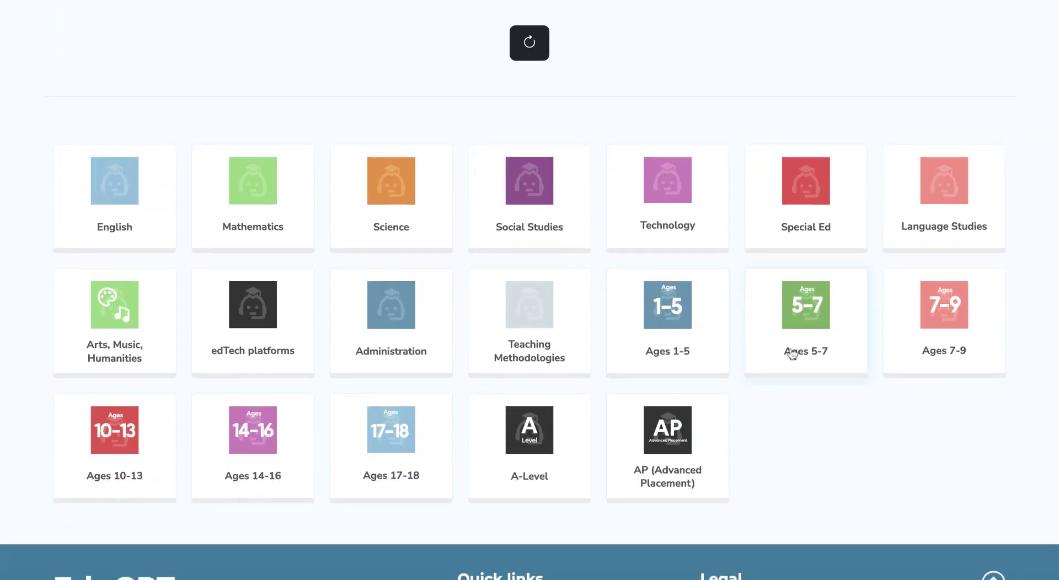
scroll(793, 354, up, 3)
scroll(793, 355, up, 2)
scroll(793, 355, up, 2)
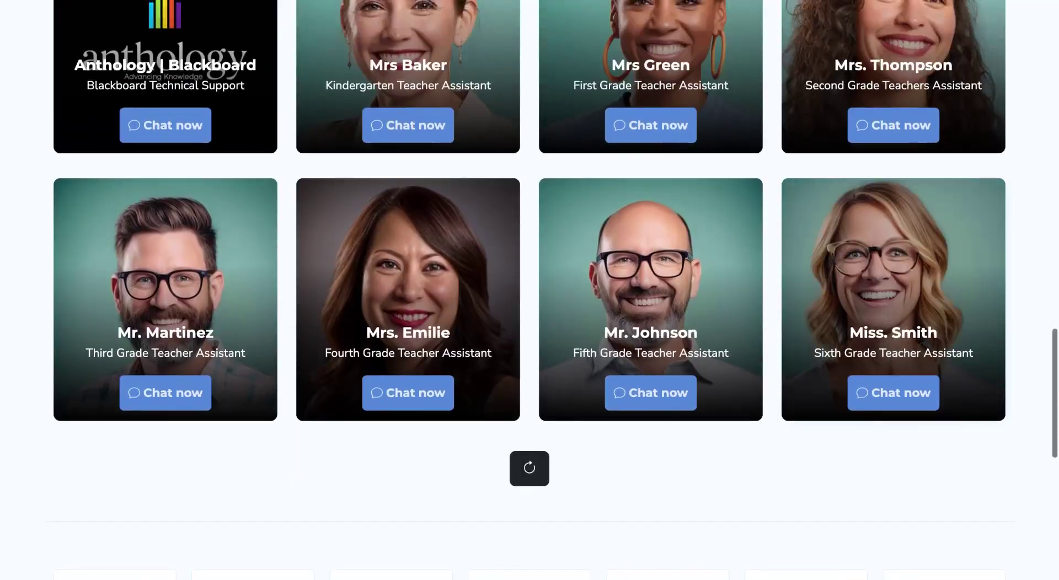
scroll(870, 301, up, 4)
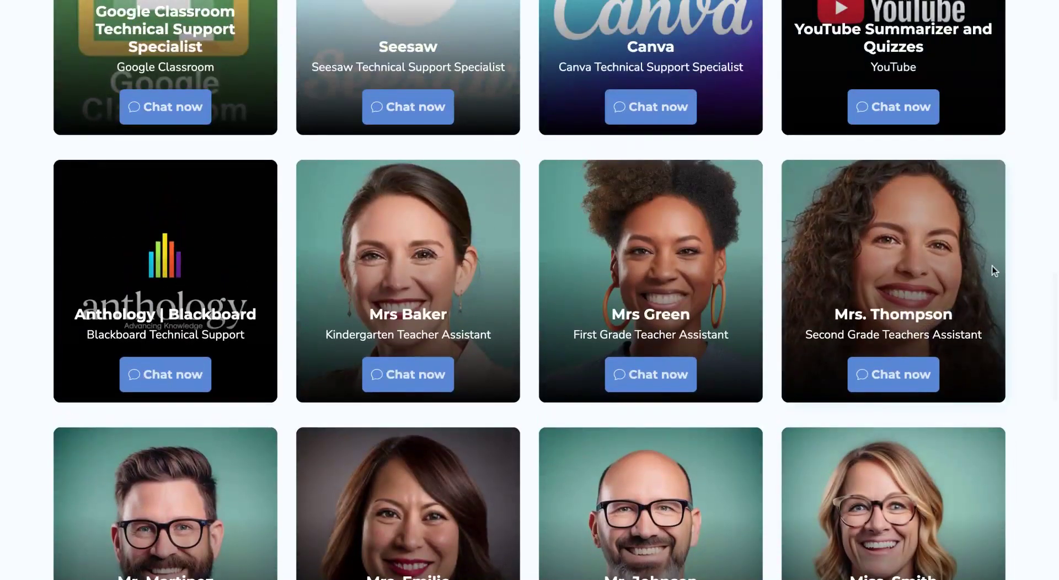
scroll(1045, 289, up, 1)
scroll(1046, 288, up, 2)
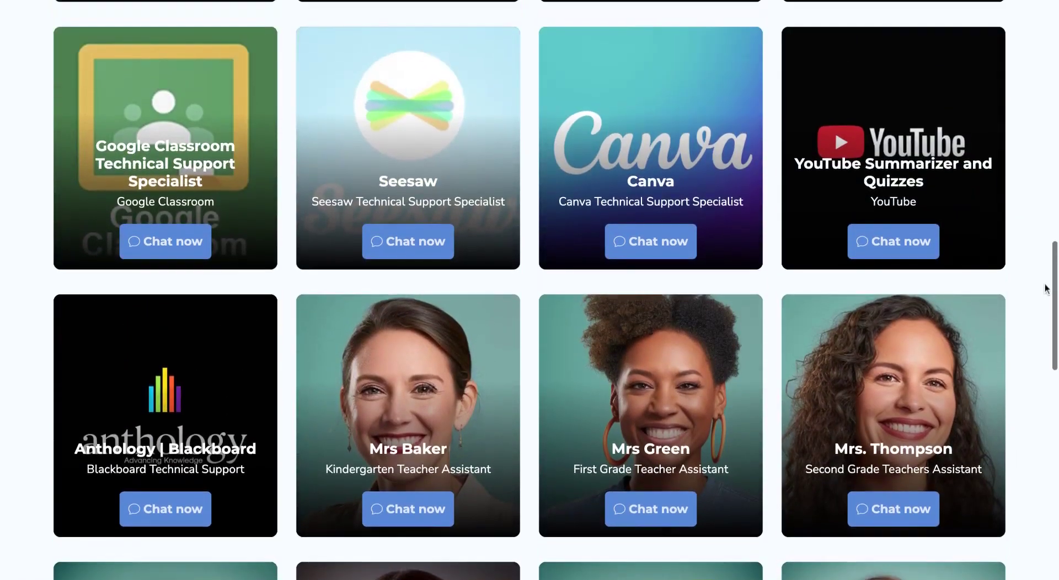
scroll(1047, 289, up, 2)
scroll(1047, 289, up, 2)
scroll(1047, 288, up, 3)
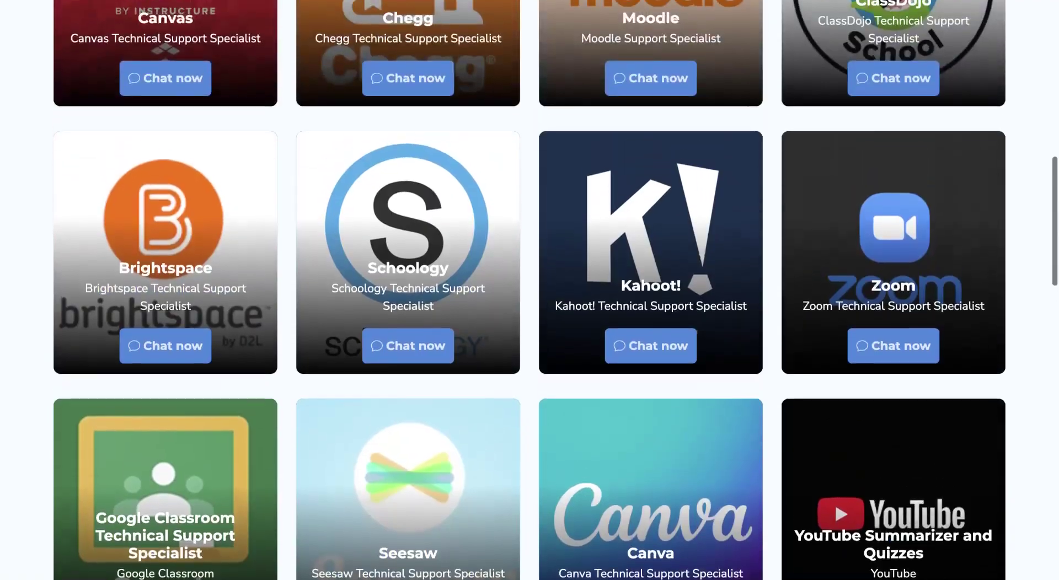
scroll(530, 291, down, 3)
scroll(530, 291, down, 3)
scroll(529, 290, down, 1)
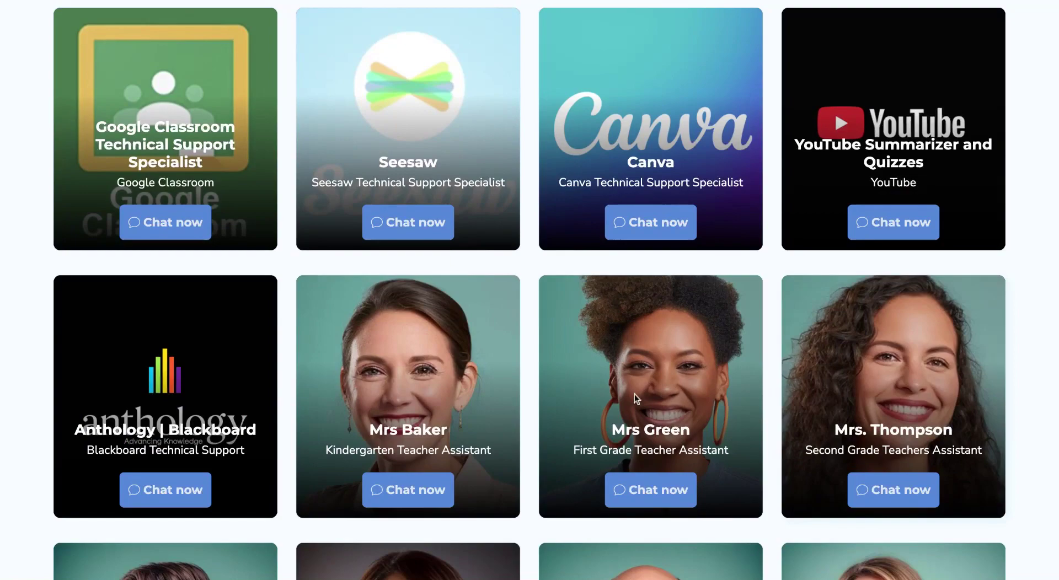
scroll(377, 405, down, 1)
scroll(377, 405, down, 9)
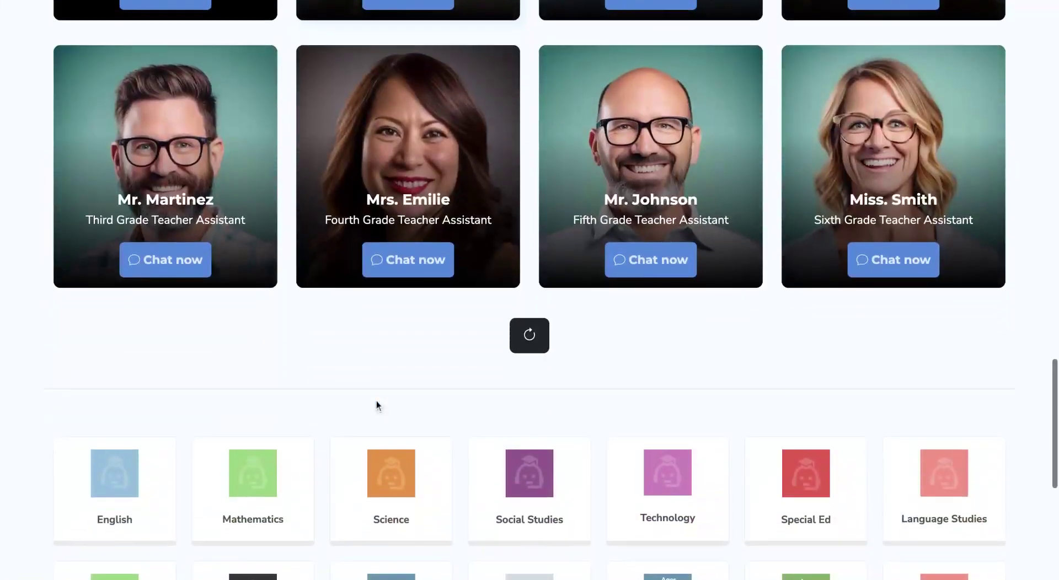
scroll(376, 404, up, 10)
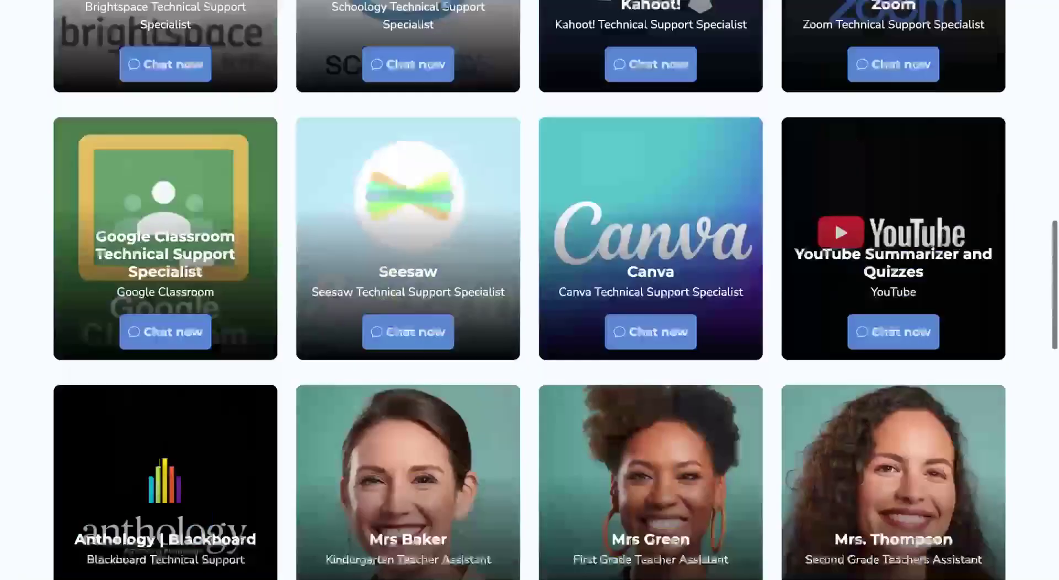
scroll(377, 405, up, 6)
scroll(377, 405, up, 3)
scroll(377, 405, up, 7)
scroll(555, 364, down, 2)
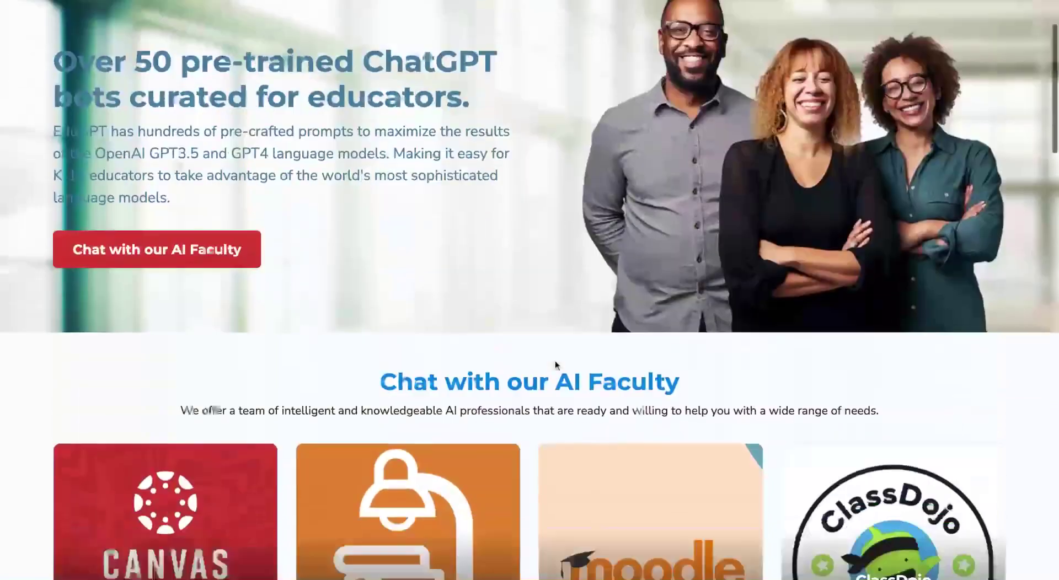
scroll(555, 364, down, 4)
scroll(555, 364, down, 3)
scroll(555, 364, down, 2)
scroll(555, 362, down, 1)
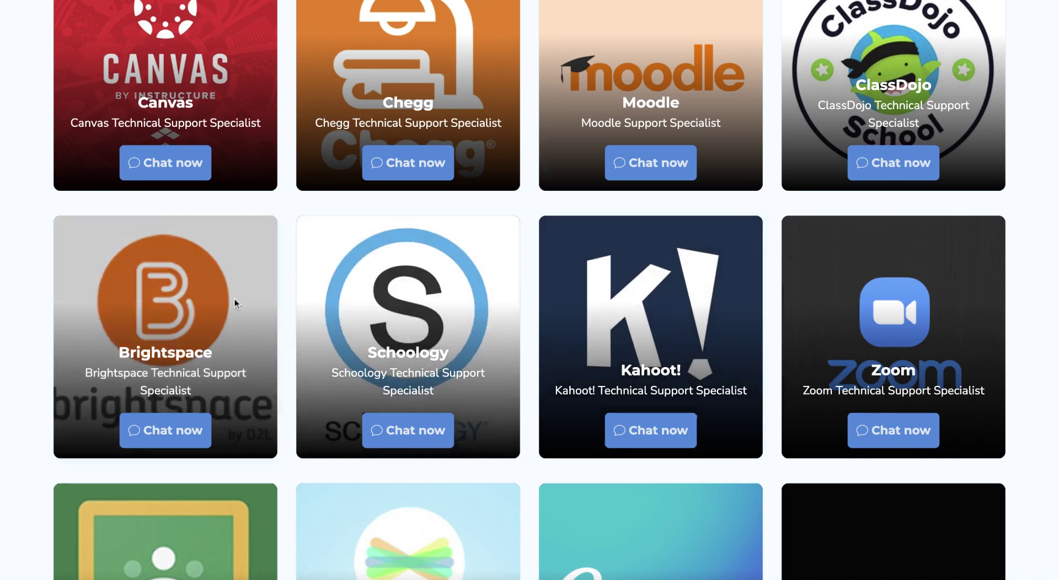
scroll(236, 289, up, 2)
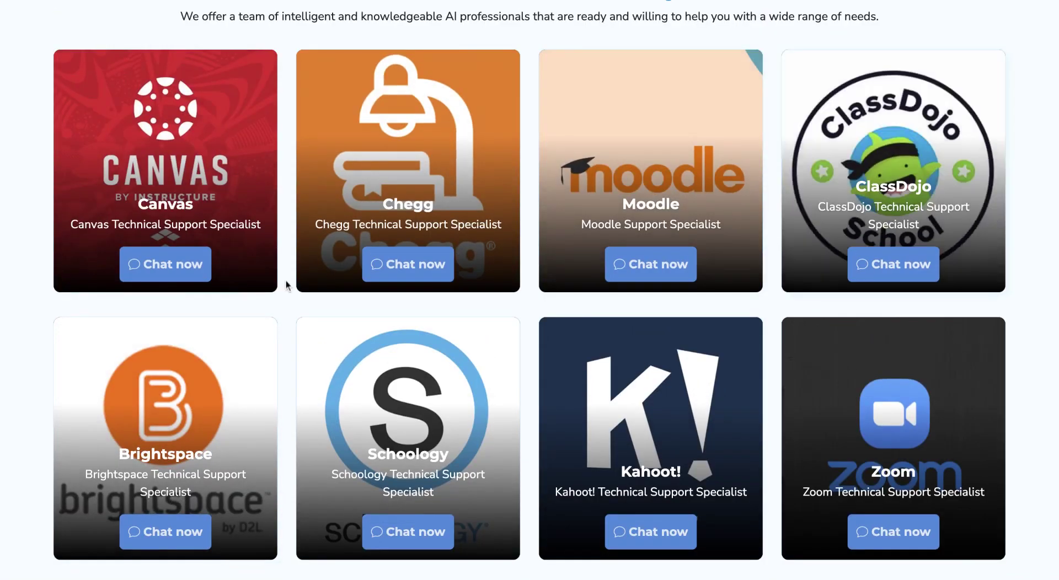
scroll(284, 290, down, 2)
scroll(285, 293, down, 2)
scroll(469, 273, down, 3)
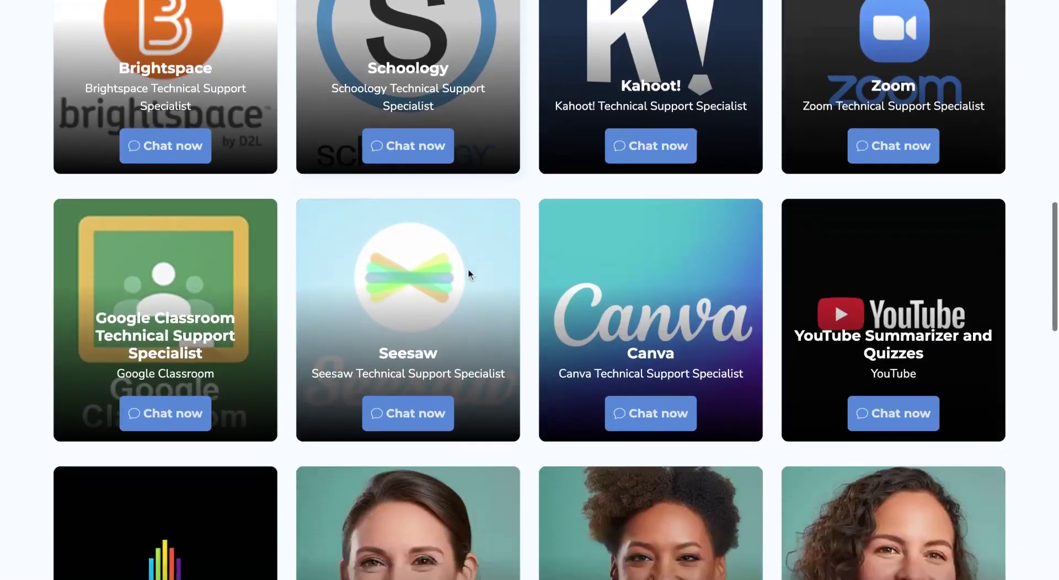
scroll(682, 239, down, 3)
click(656, 276)
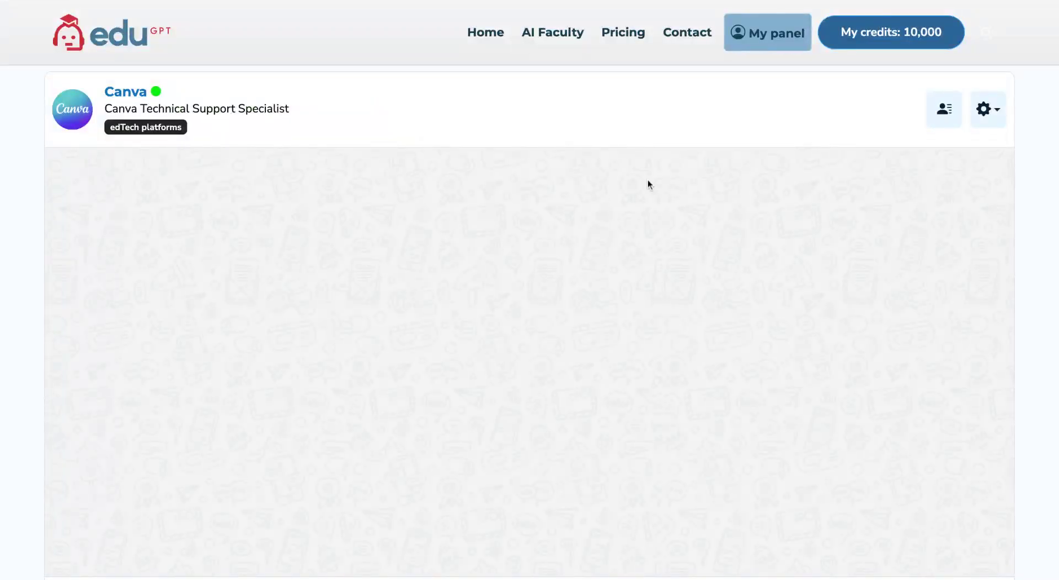
Step: Scroll to the message area and open the Output Language dropdown
scroll(306, 147, down, 2)
scroll(306, 147, up, 2)
scroll(596, 88, down, 1)
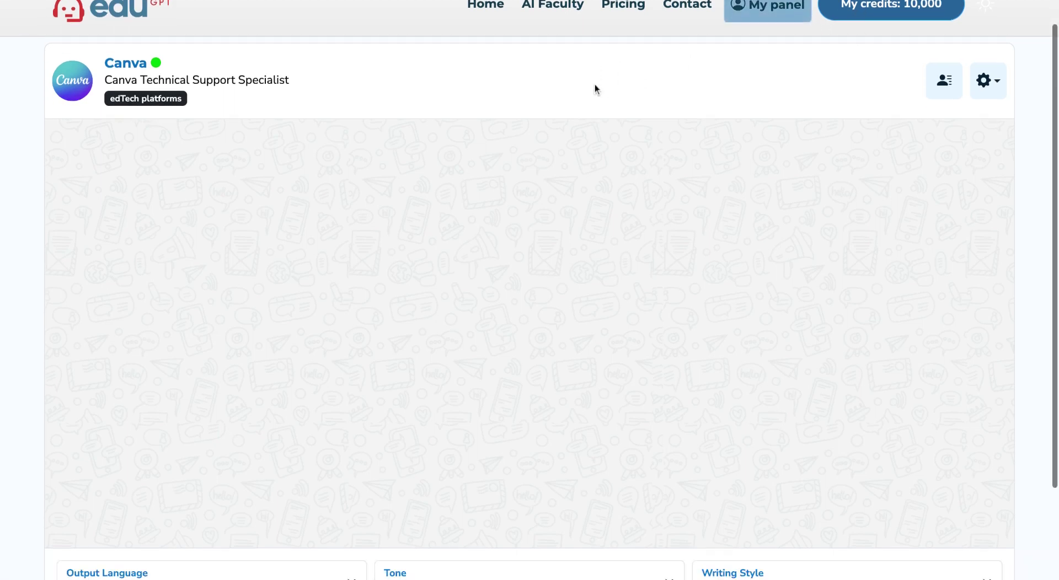
scroll(596, 88, up, 1)
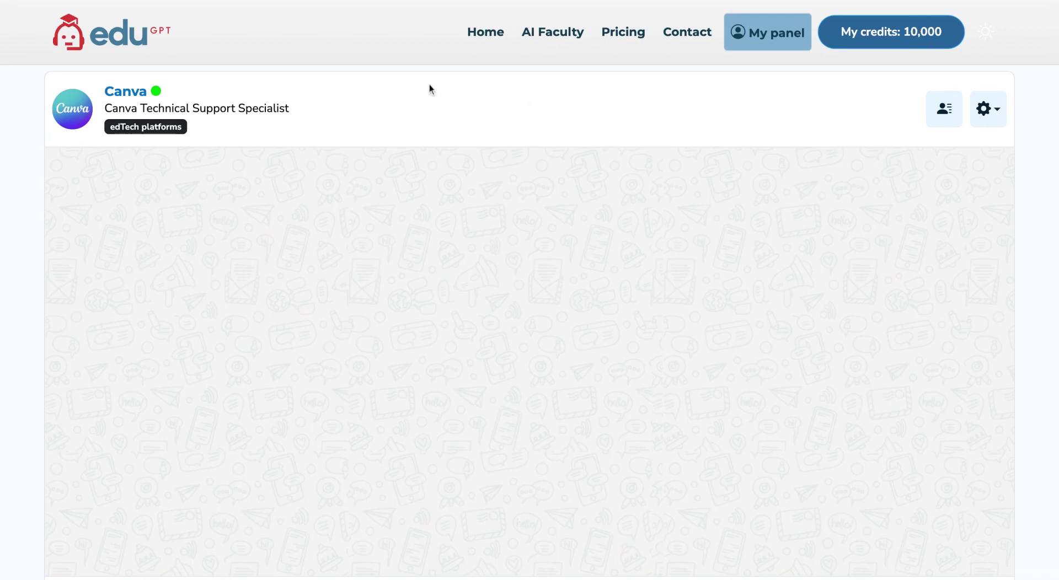
scroll(429, 84, down, 2)
scroll(429, 84, down, 3)
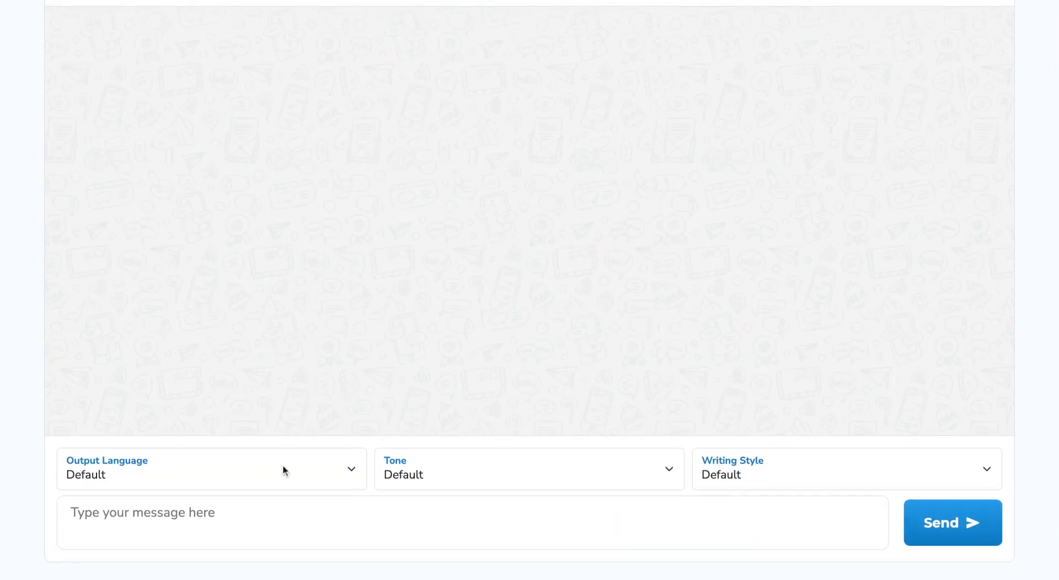
click(308, 474)
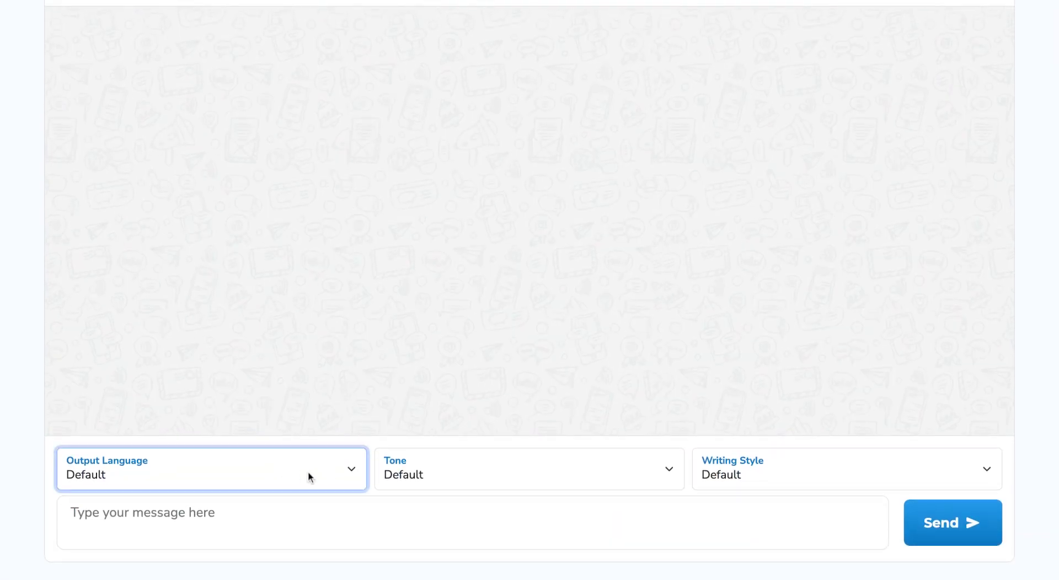
Step: Set replies to English (US) with Educational tone, leaving the writing style at default
click(303, 510)
click(532, 478)
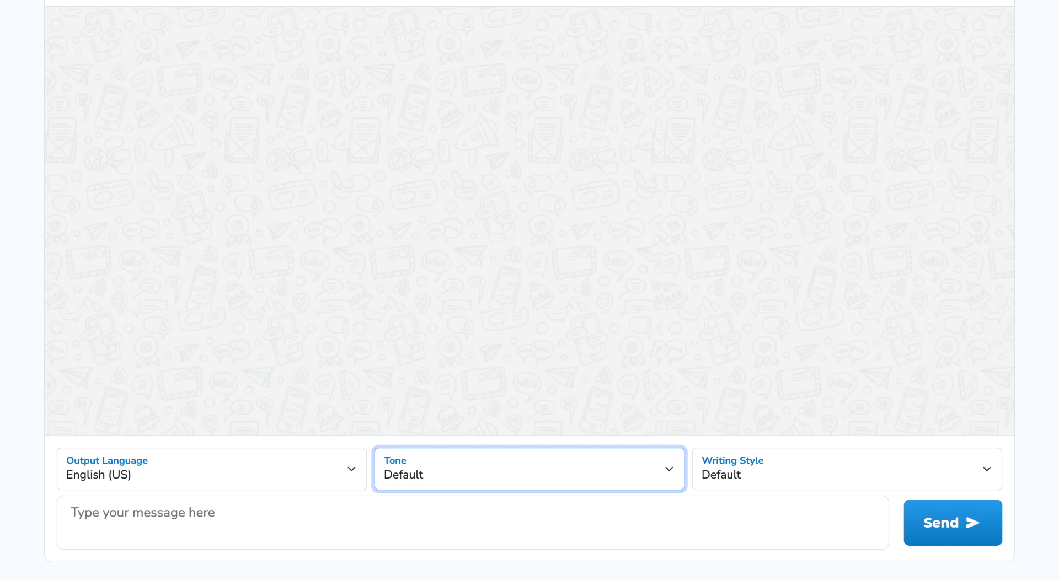
click(686, 213)
click(862, 484)
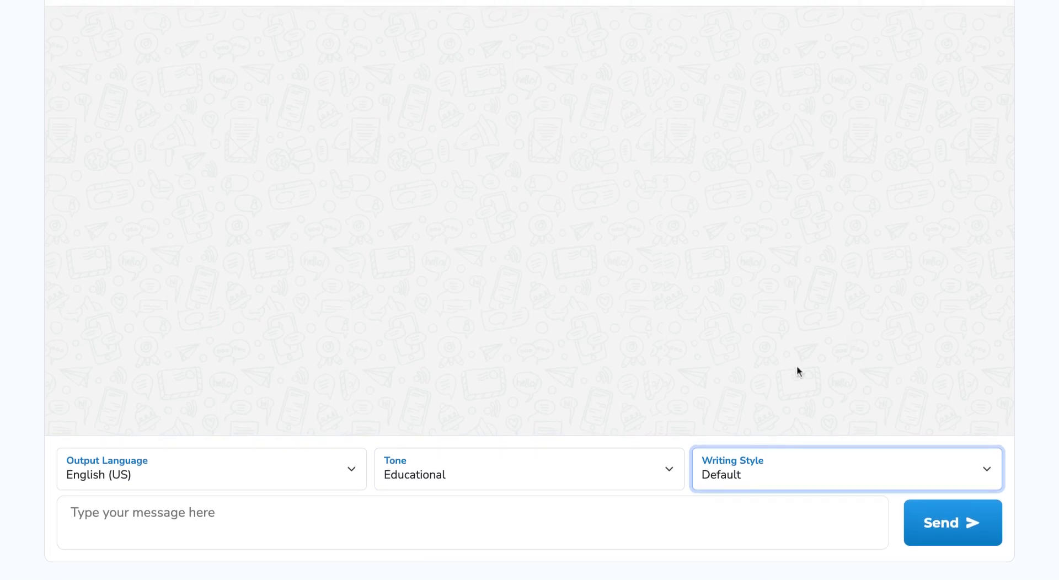
click(183, 518)
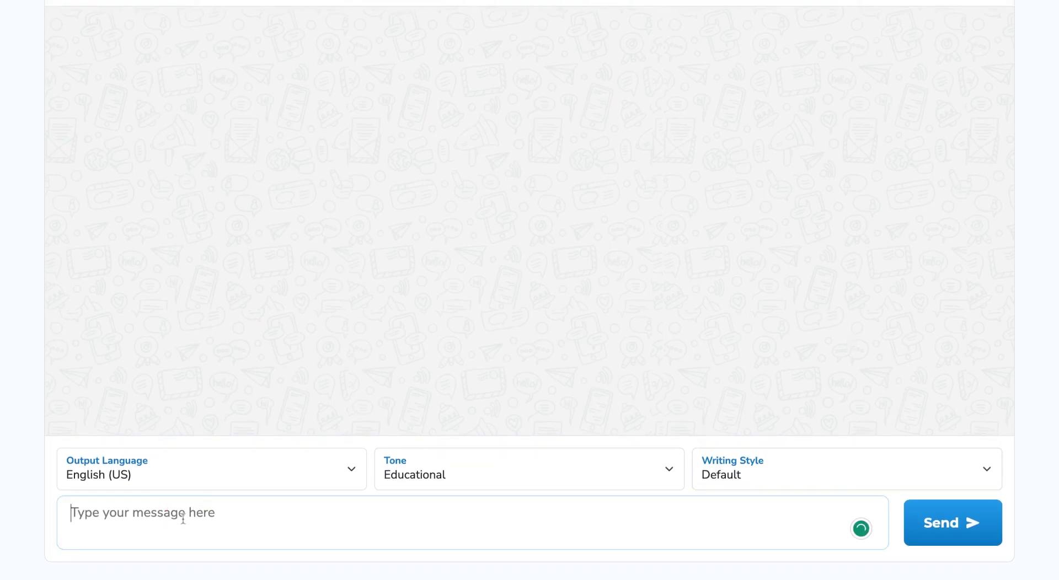
Step: Ask the Canva bot 'How do I import a video into canva?' and send it
text(How)
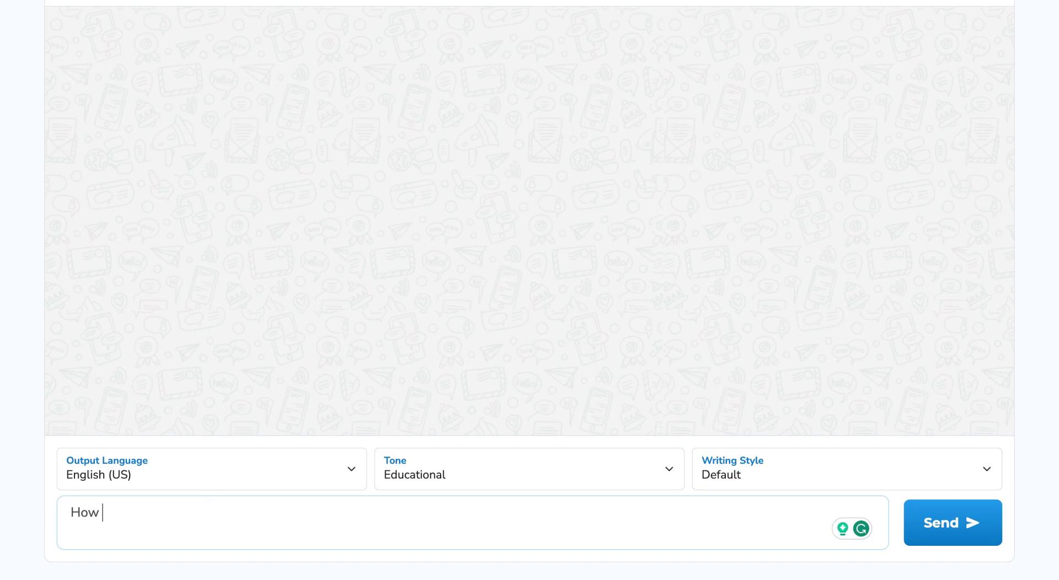
text( do I im)
text(port a video int)
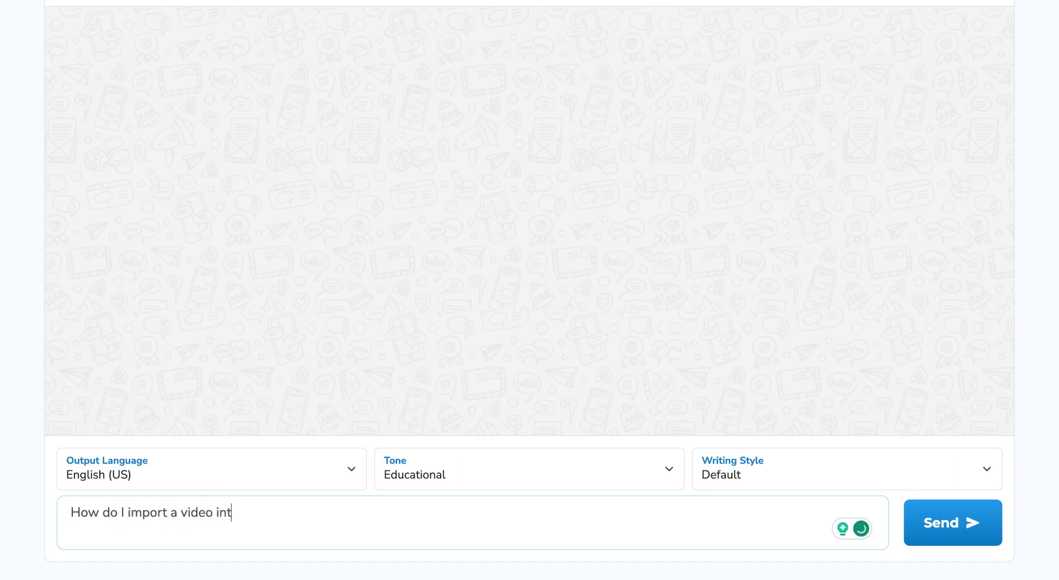
text(o canva?)
click(932, 525)
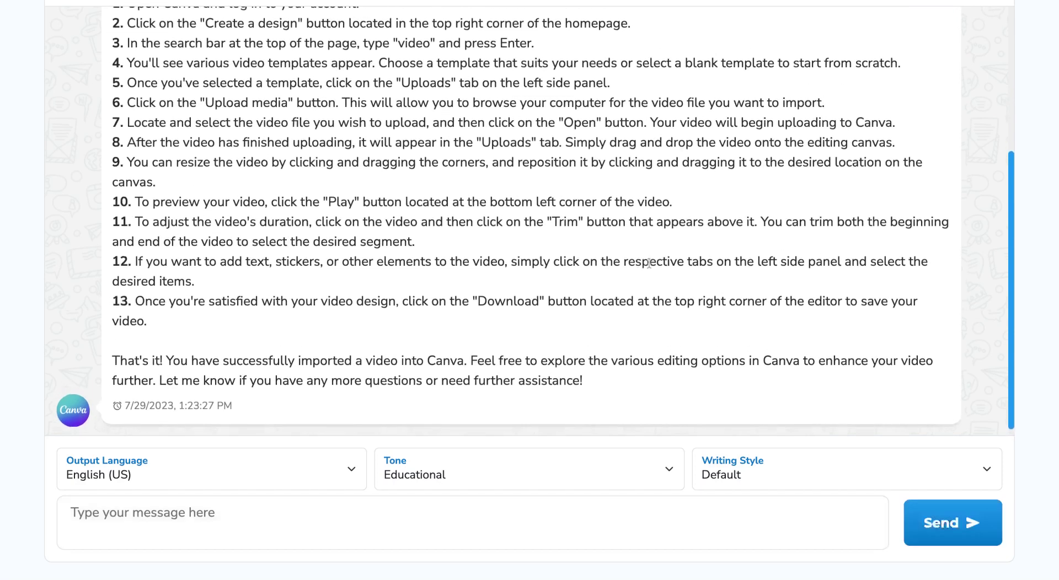
scroll(649, 263, up, 2)
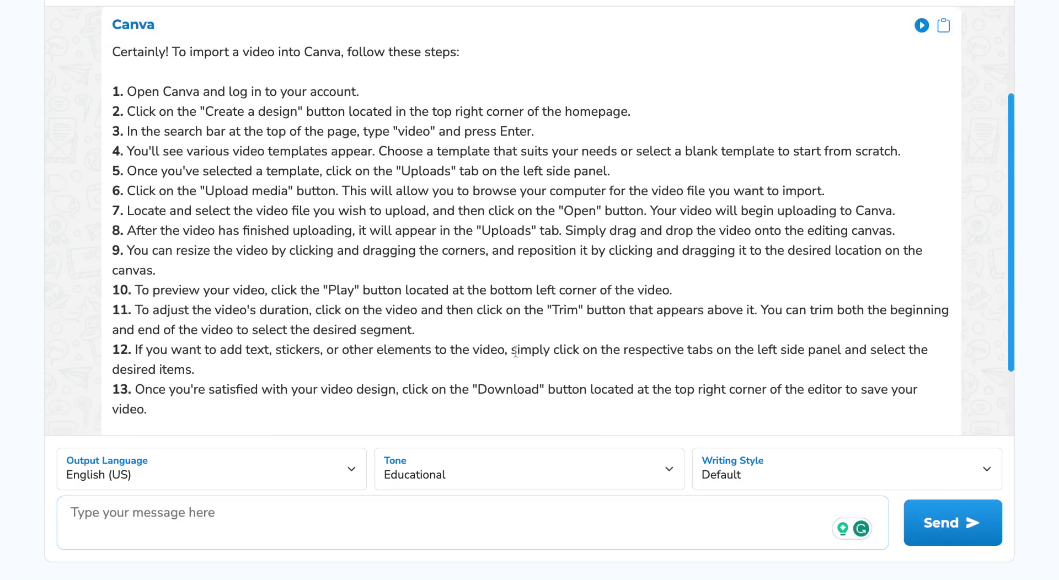
scroll(516, 352, down, 2)
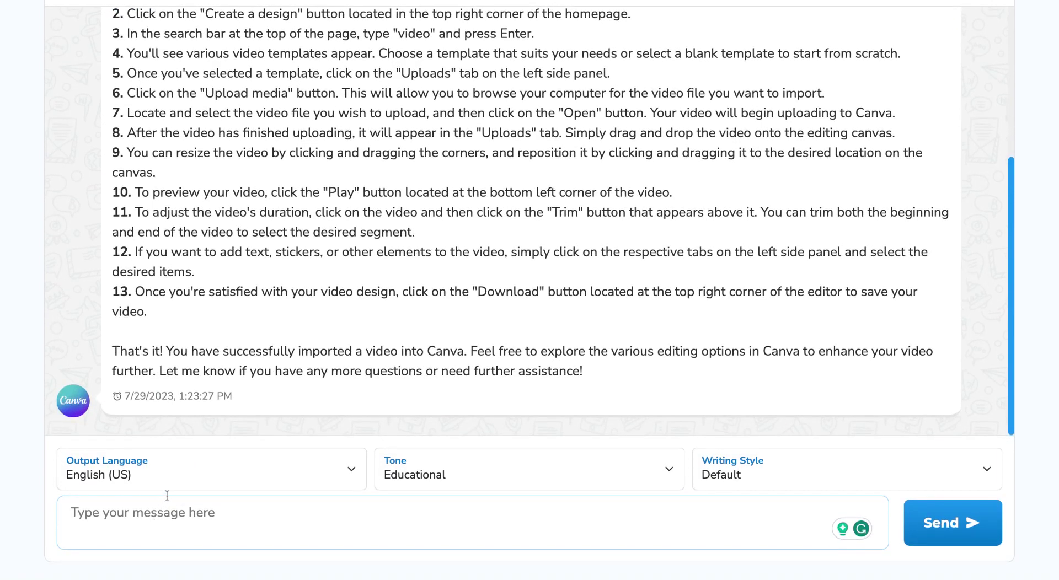
scroll(296, 325, up, 3)
scroll(297, 325, up, 1)
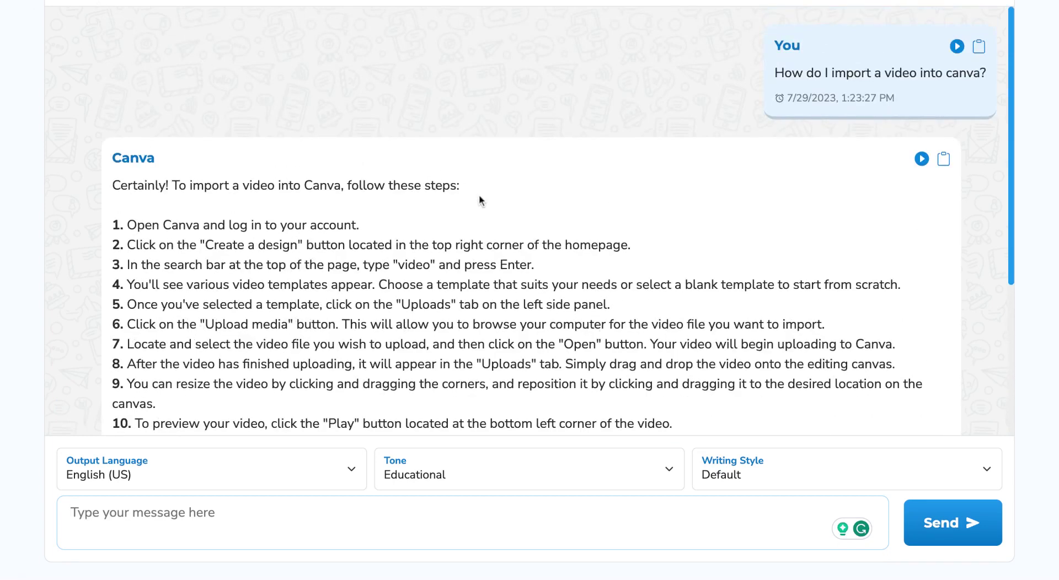
scroll(481, 199, up, 3)
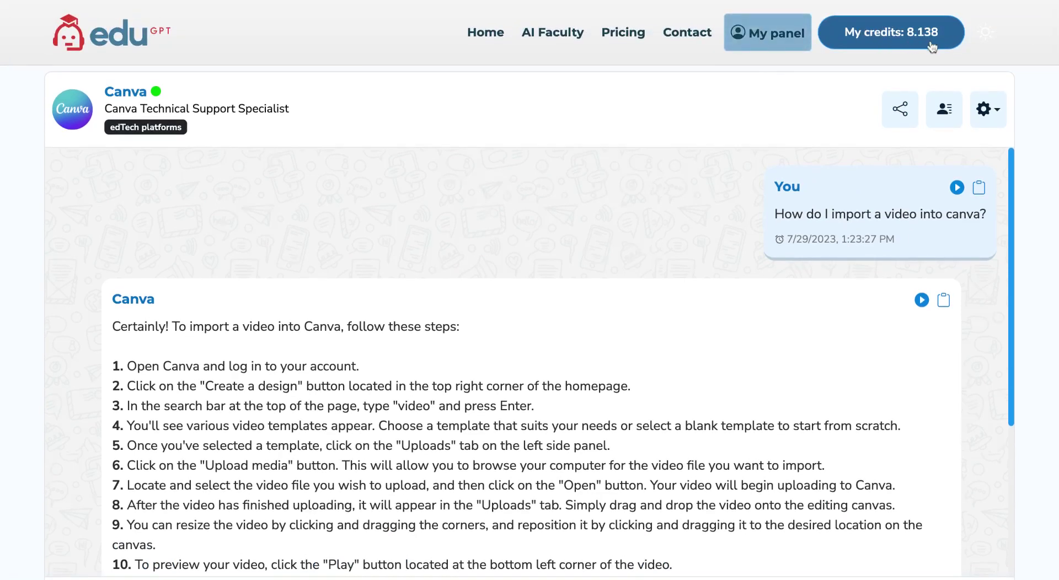
Step: Show My panel's My Chats list with the saved Canva conversation
click(891, 40)
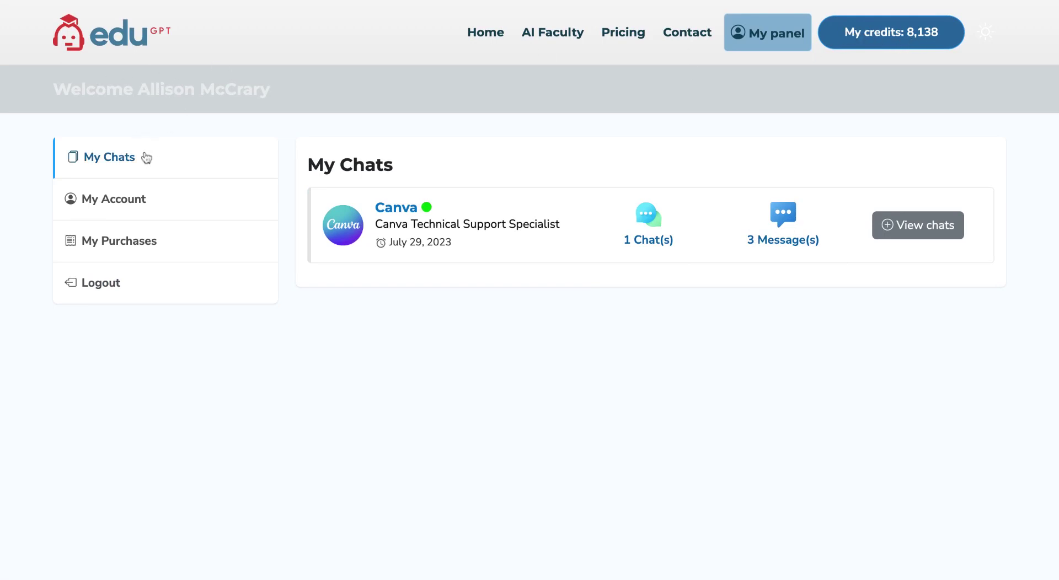
click(97, 159)
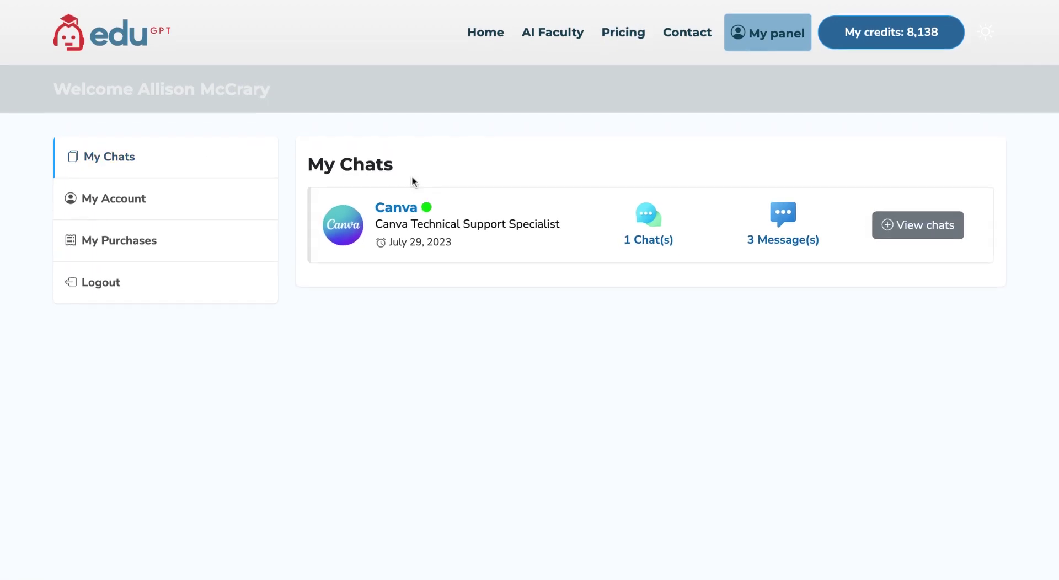
Step: Return to the eduGPT home page and scroll the AI Faculty cards to Elements of AI
click(148, 43)
scroll(560, 169, down, 3)
scroll(562, 164, down, 5)
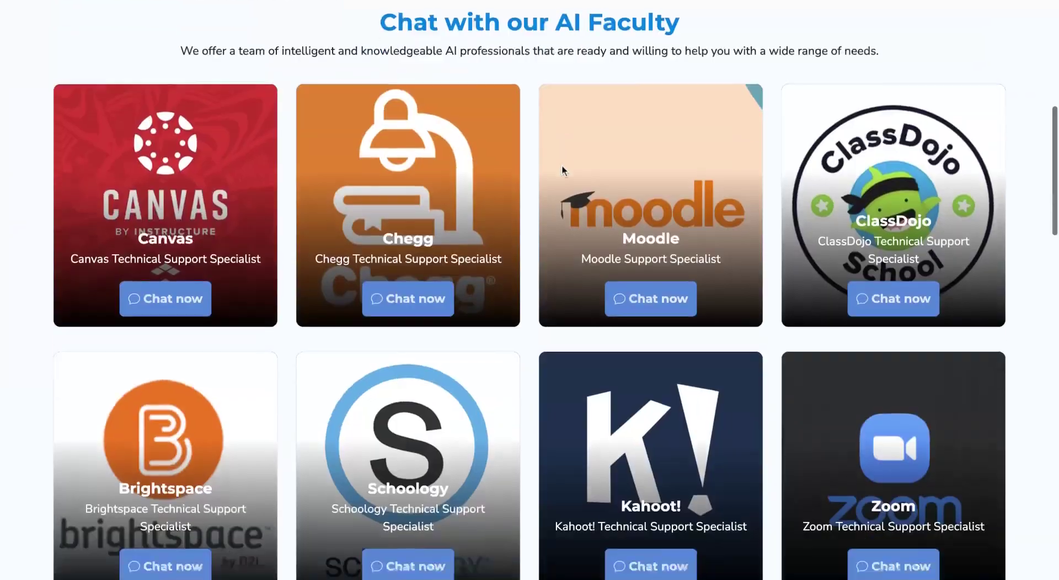
scroll(562, 165, down, 1)
scroll(562, 164, down, 2)
scroll(563, 171, down, 3)
scroll(834, 396, down, 1)
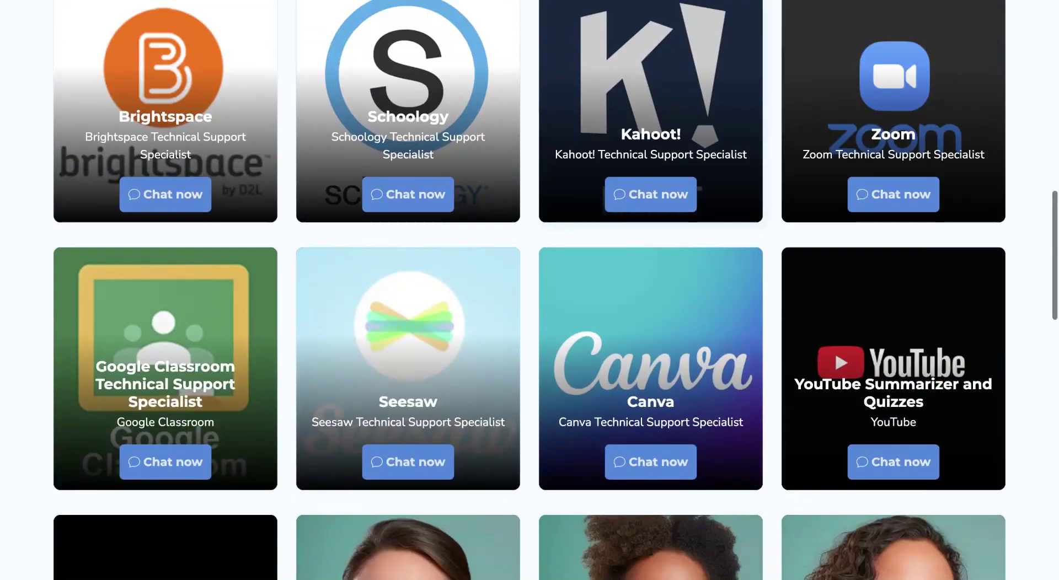
scroll(835, 349, down, 4)
scroll(835, 349, down, 4)
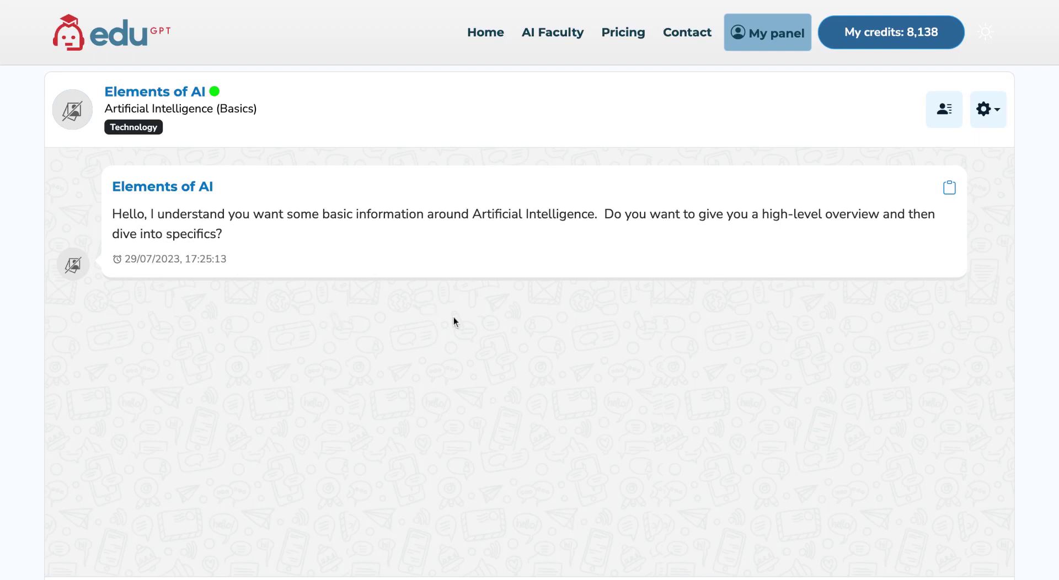
scroll(642, 282, down, 1)
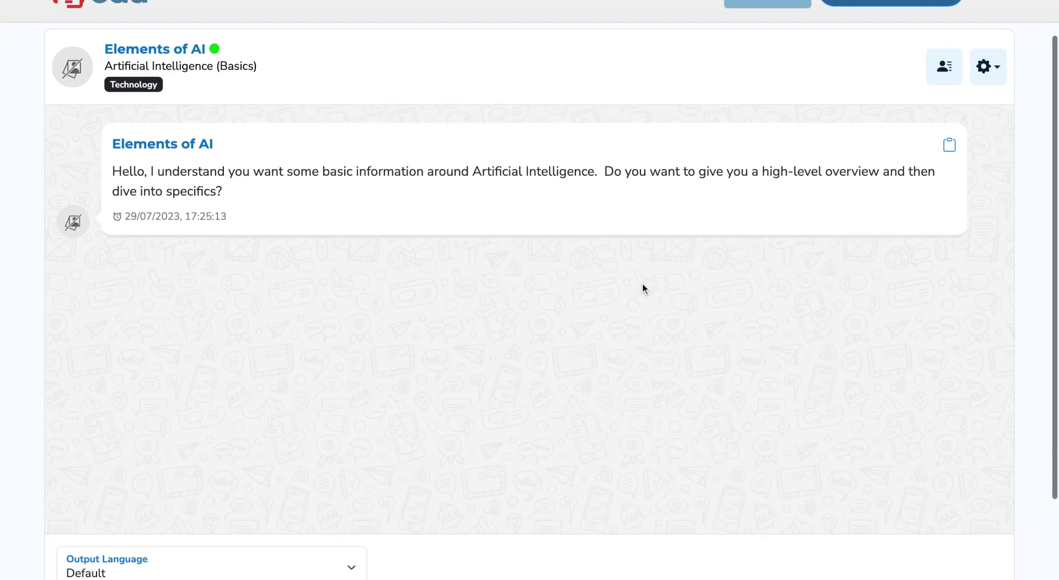
scroll(642, 282, down, 1)
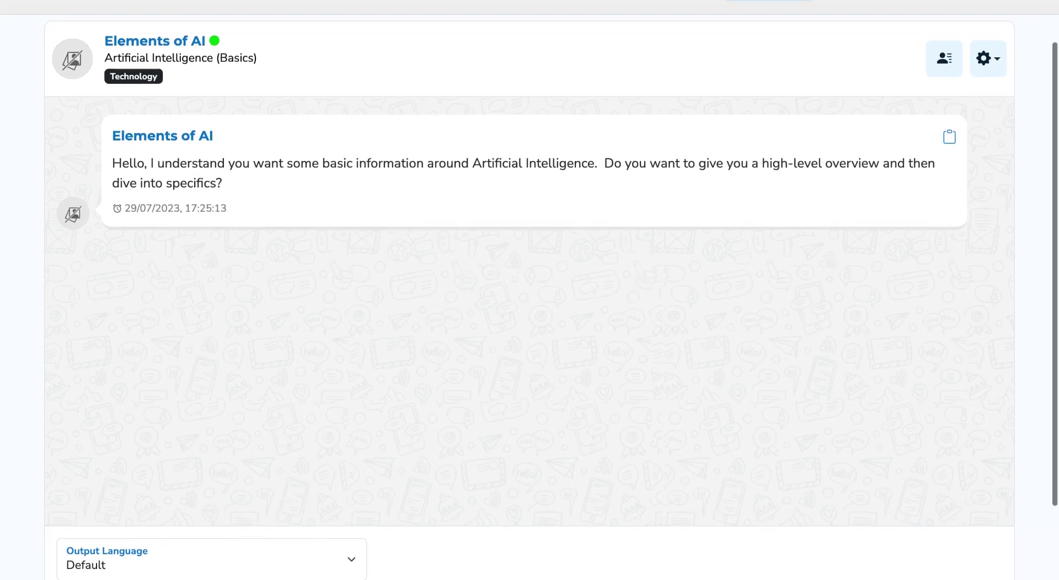
scroll(671, 321, down, 1)
scroll(671, 322, down, 1)
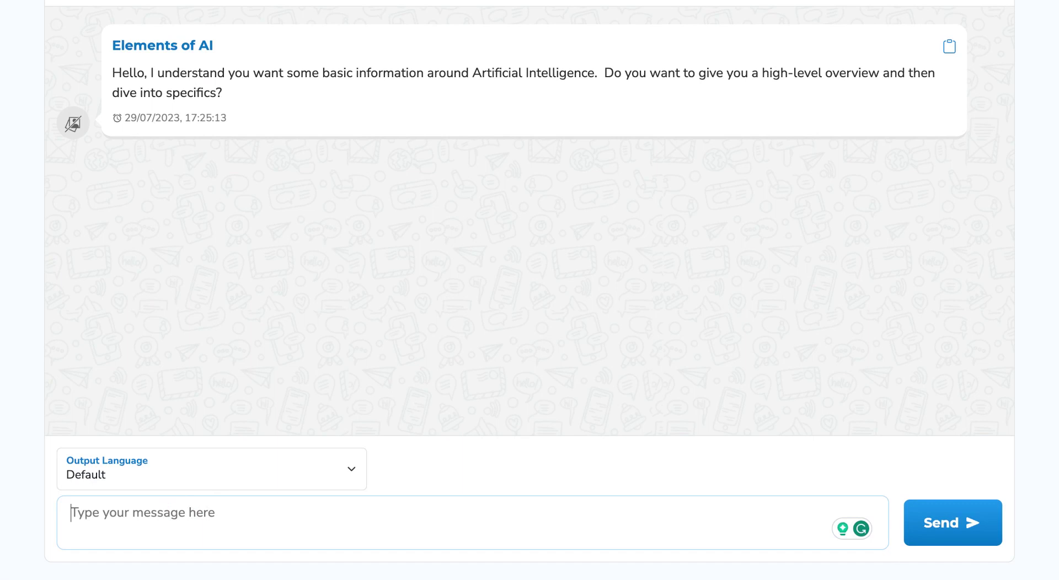
Step: Ask the Elements of AI bot 'Explain how AI like ChatGPT works' and review its reply
text(Explain ho)
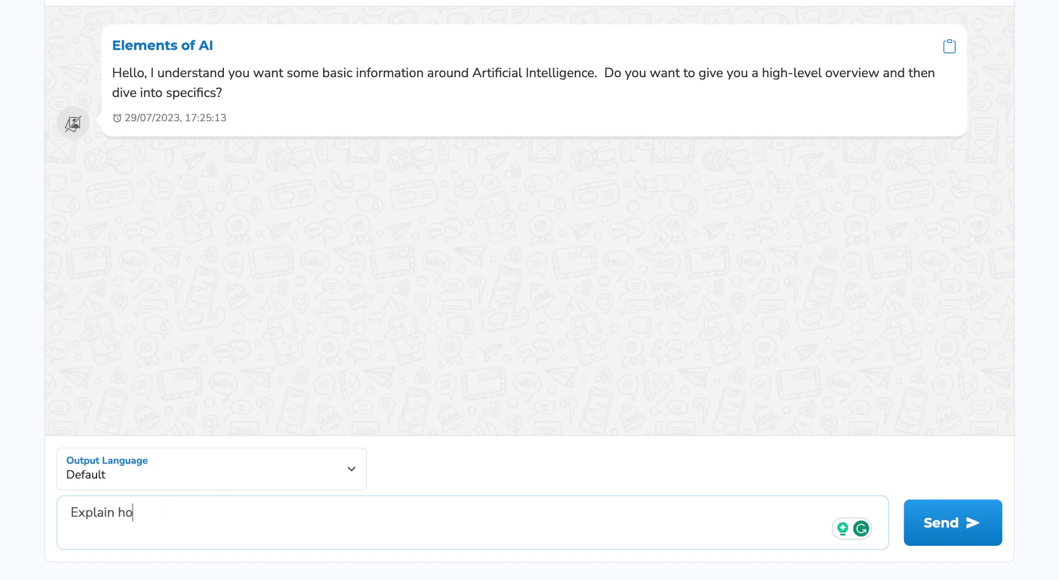
text(w AI like ChatG)
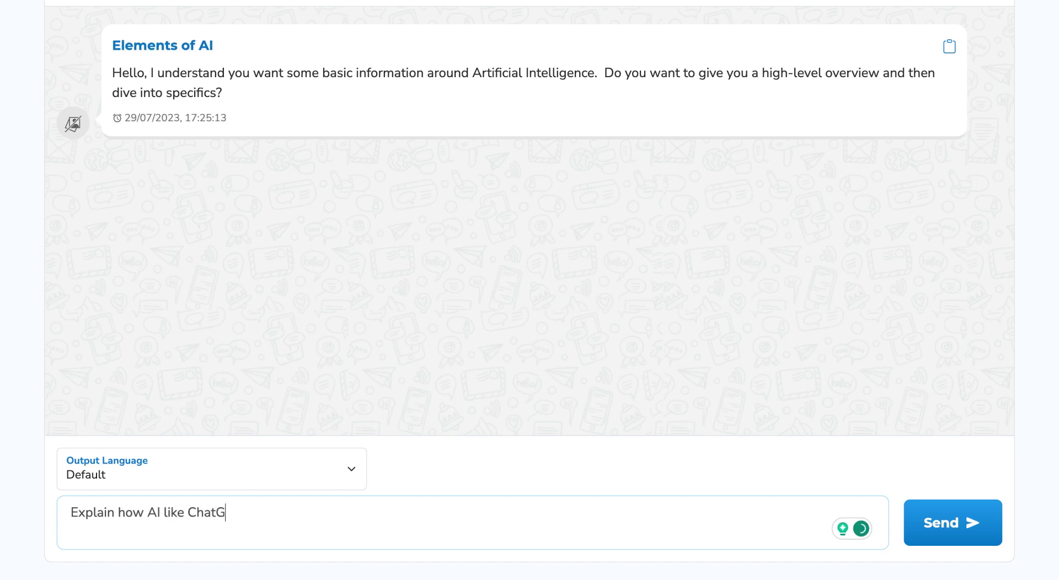
text(orks)
click(923, 525)
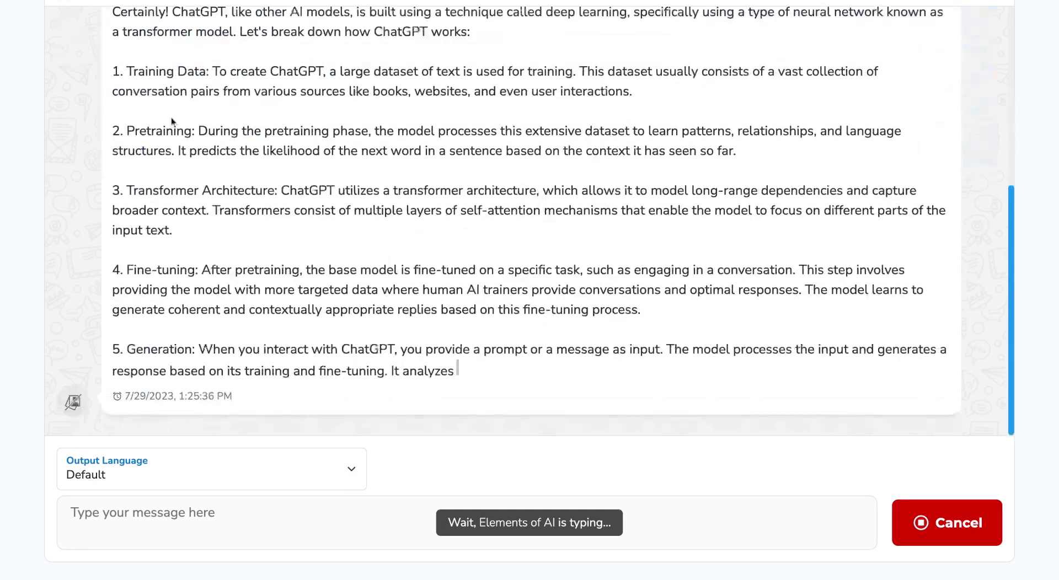
scroll(154, 133, up, 5)
scroll(249, 99, up, 5)
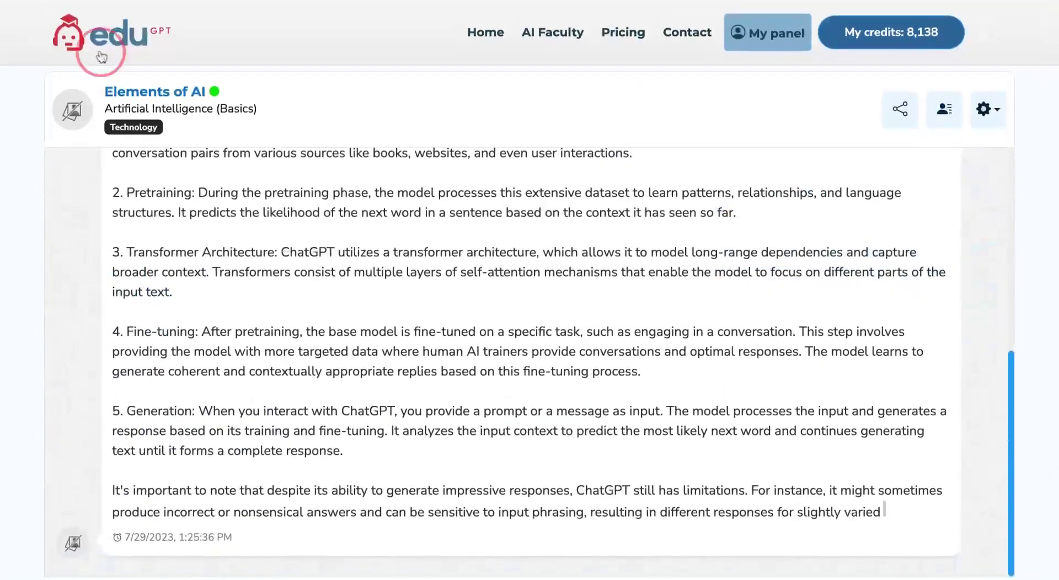
click(150, 36)
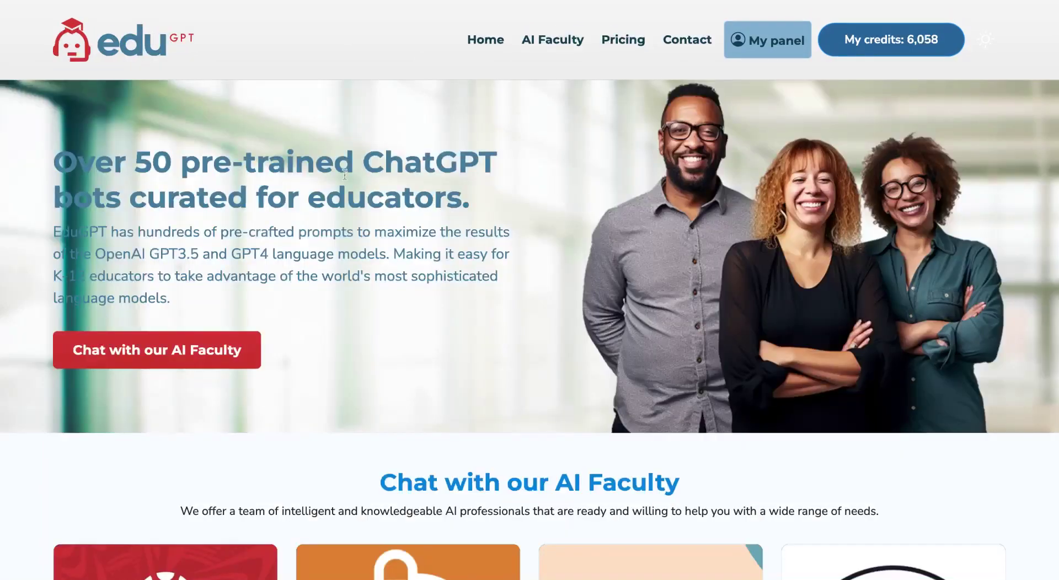
scroll(345, 176, down, 6)
scroll(353, 198, down, 4)
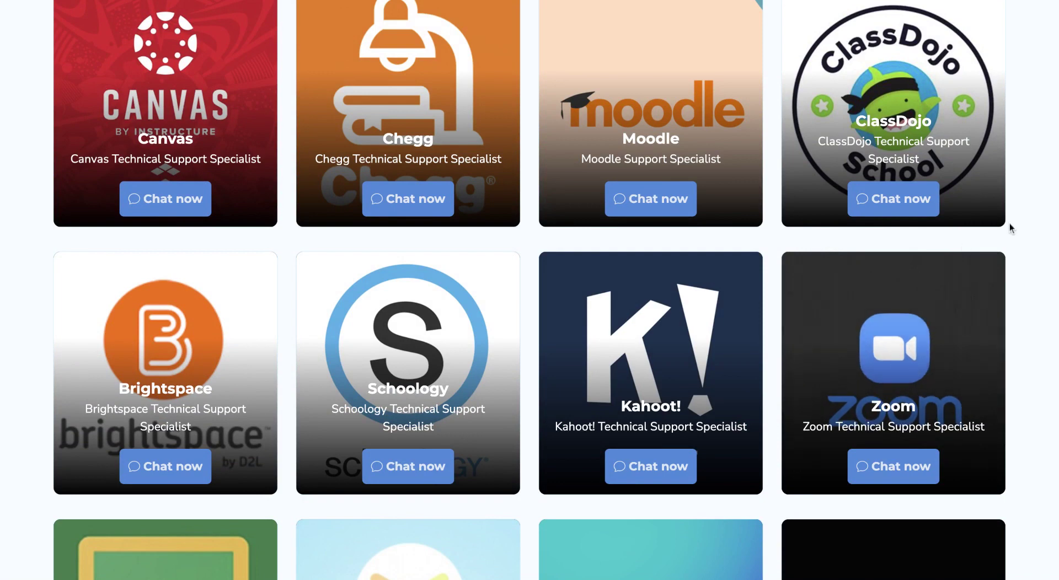
scroll(1010, 223, down, 2)
scroll(1010, 223, down, 3)
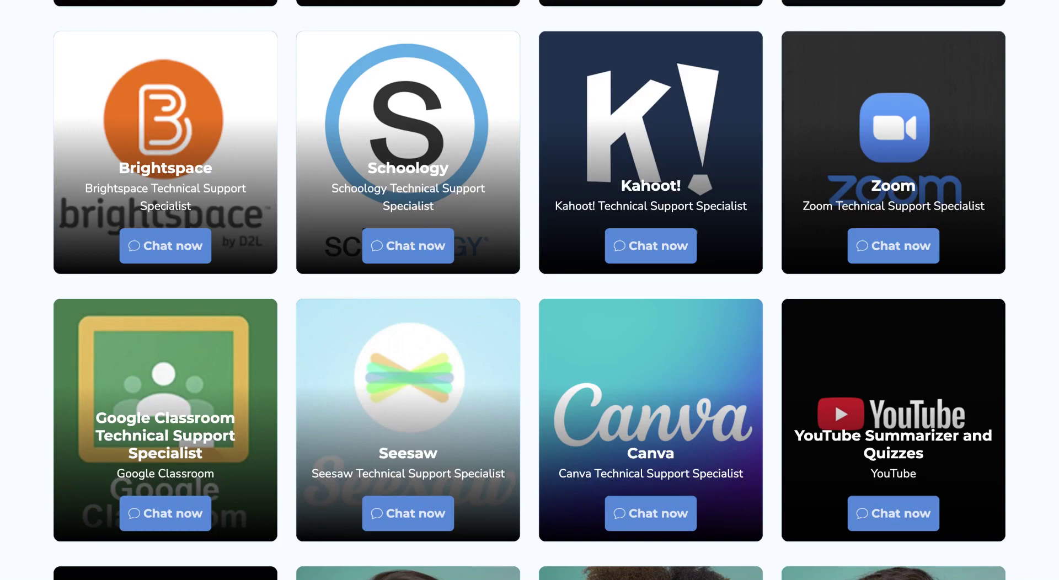
scroll(771, 185, up, 3)
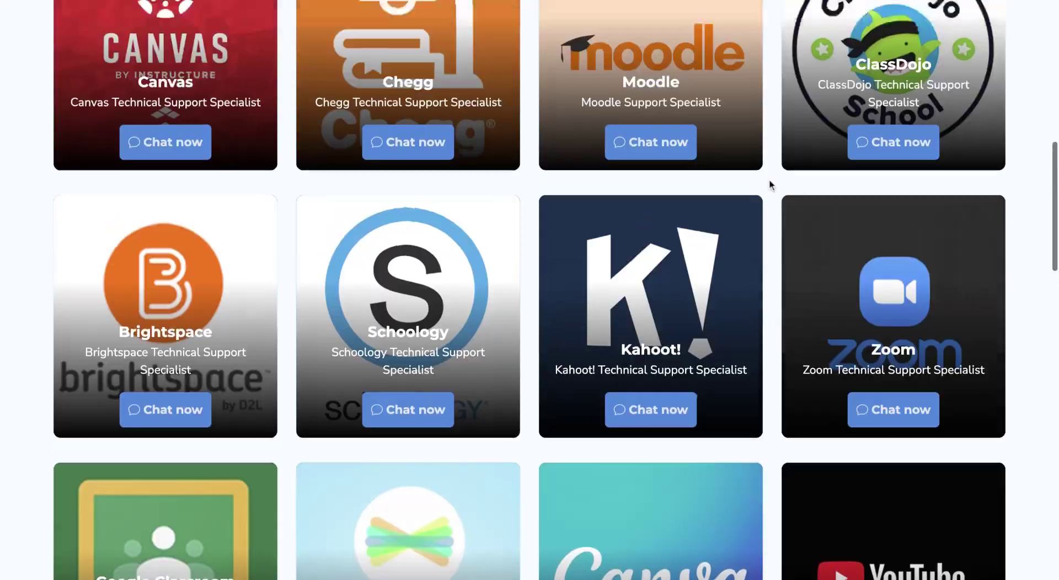